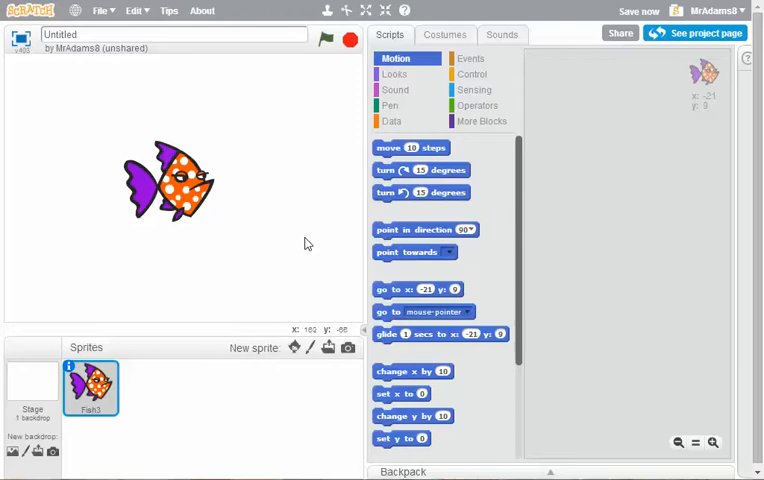
- Start a Fish3 script with a green-flag hat and a 'point towards' block
left_click(470, 58)
left_click_drag(381, 160, 560, 101)
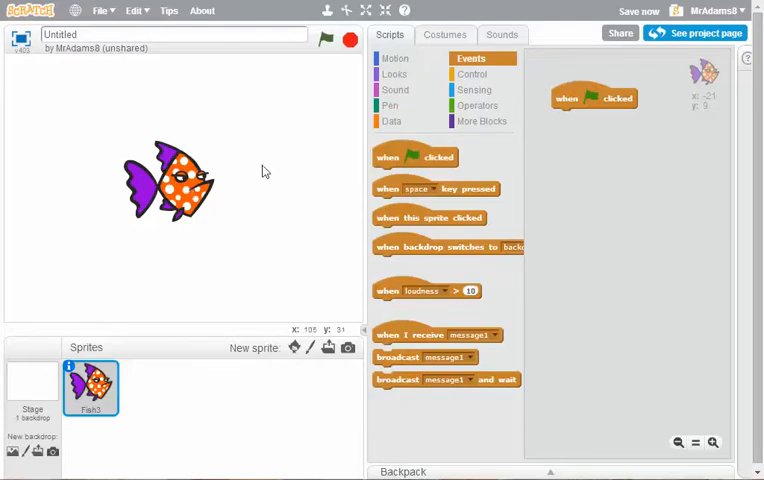
left_click(393, 59)
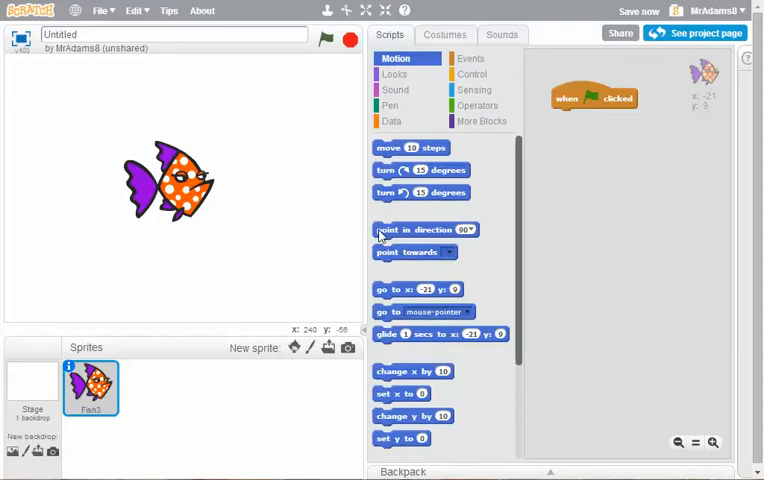
mouse_move(383, 230)
left_mouse_down()
mouse_move(558, 150)
mouse_move(380, 245)
mouse_move(563, 155)
left_mouse_up()
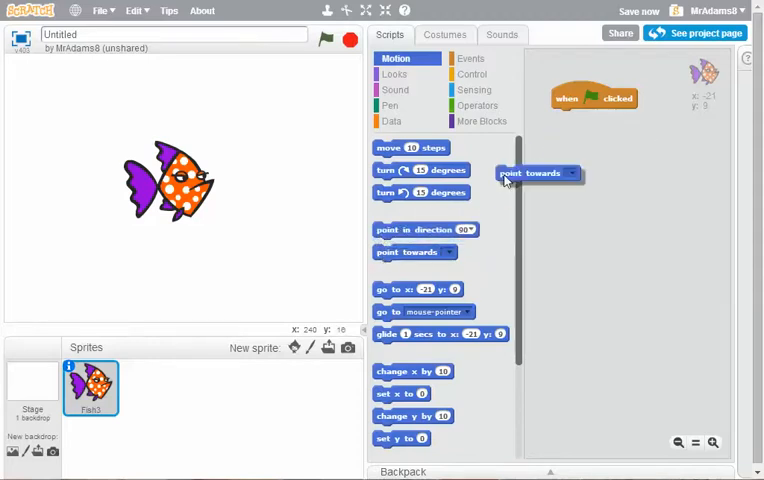
- Set the block to point towards mouse-pointer, attach it under the hat, and run the project
left_click(630, 149)
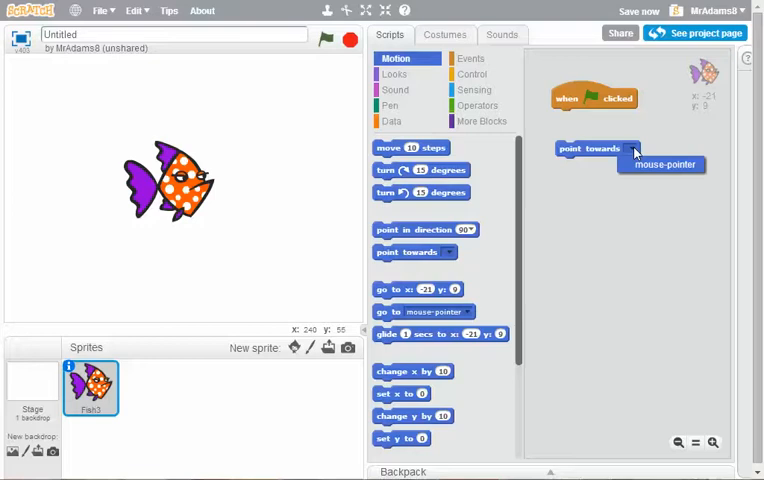
left_click(642, 168)
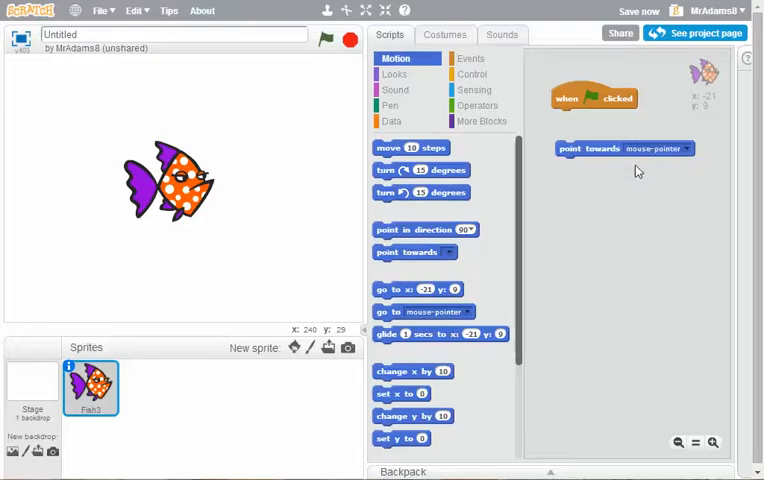
left_click_drag(590, 152, 588, 125)
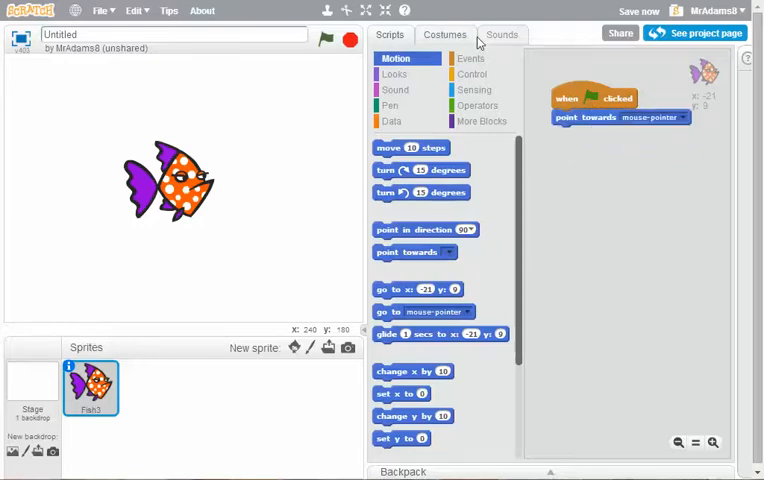
left_click(326, 41)
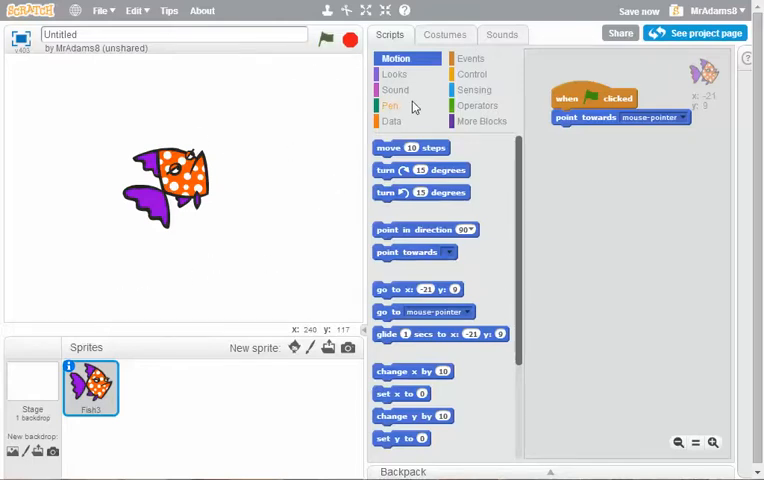
- Wrap 'point towards mouse-pointer' in a forever loop under the hat and test it running
left_click(470, 74)
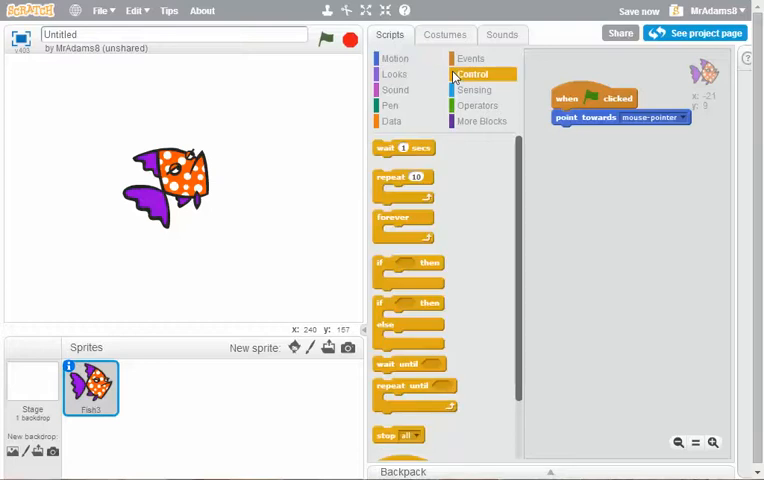
mouse_move(392, 218)
left_mouse_down()
mouse_move(556, 117)
mouse_move(572, 152)
left_mouse_up()
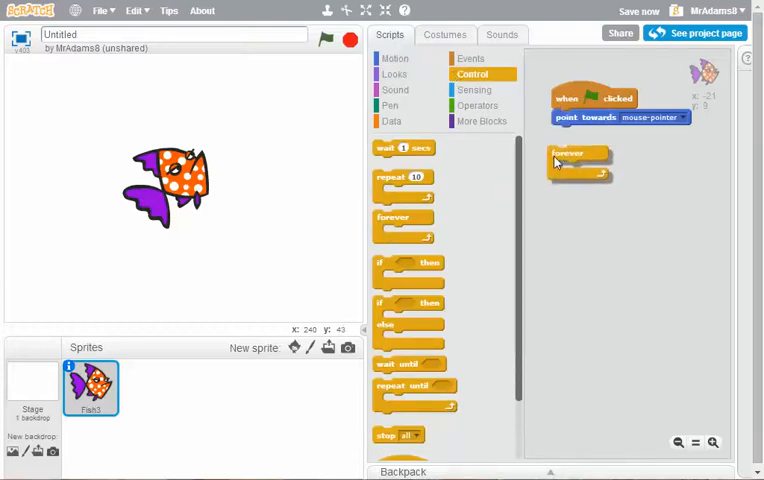
mouse_move(565, 119)
left_mouse_down()
mouse_move(579, 176)
mouse_move(604, 148)
left_mouse_up()
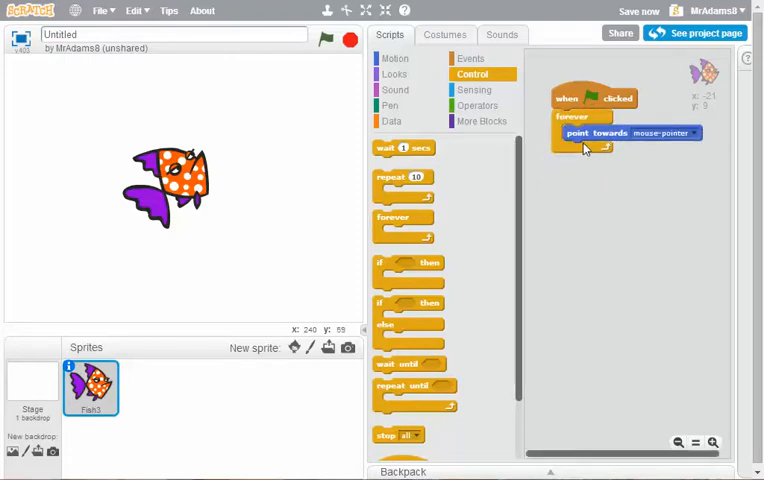
left_click(327, 40)
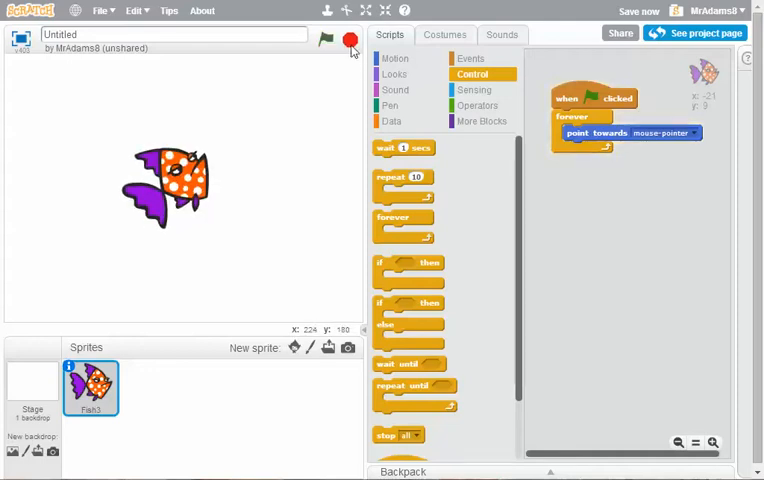
- Add a move-2-steps block after 'point towards' inside the loop and test the fish swimming
left_click(395, 58)
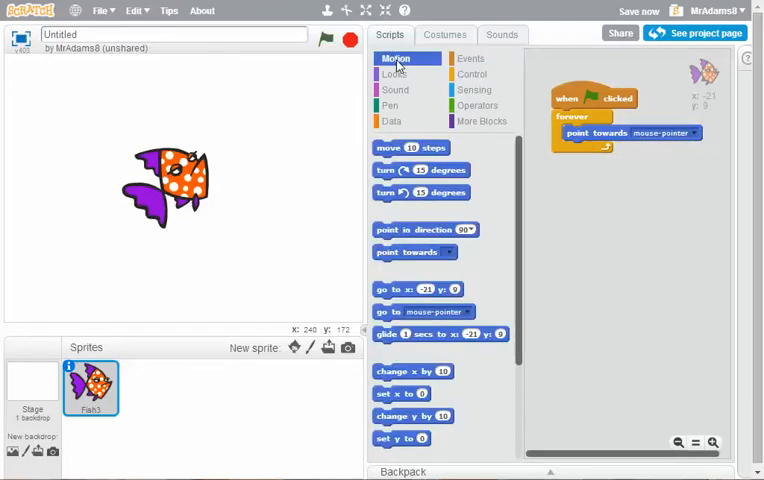
mouse_move(392, 148)
left_mouse_down()
mouse_move(463, 138)
mouse_move(585, 156)
left_mouse_up()
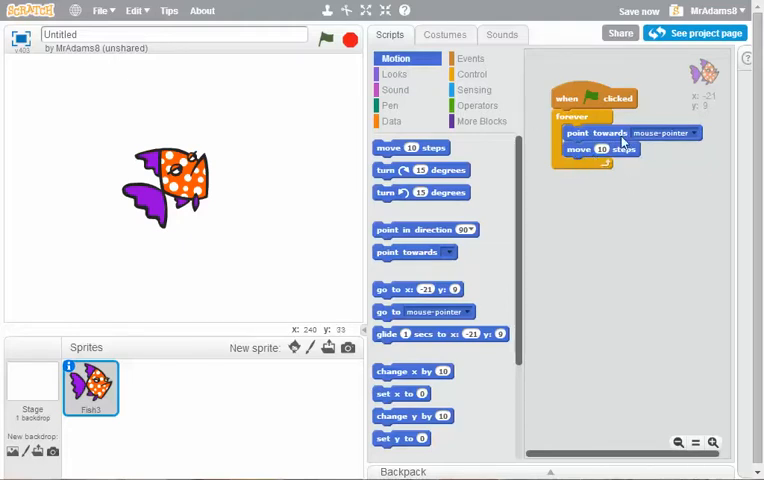
left_click(326, 41)
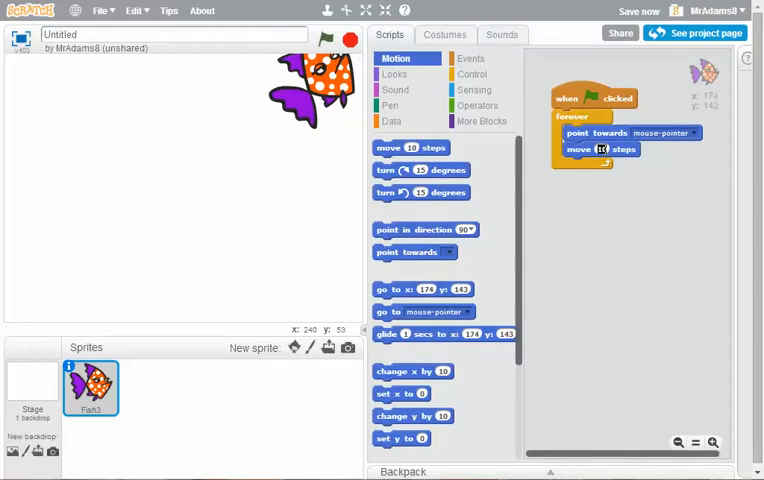
left_click(327, 40)
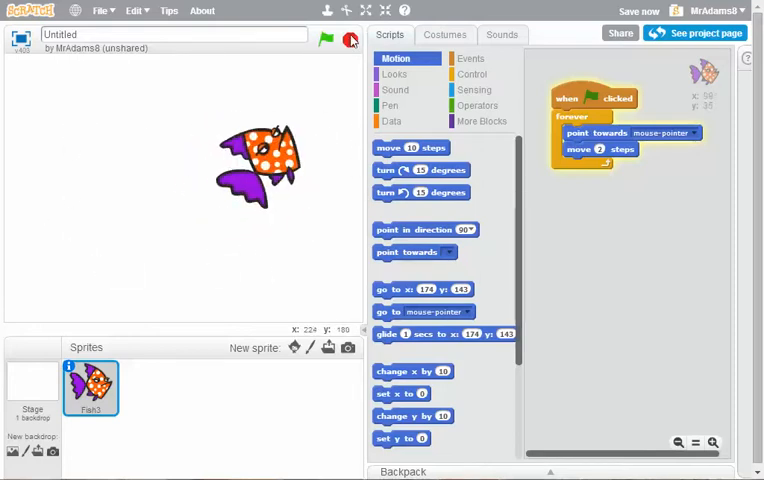
- Set Fish3's rotation style to left-right only, run it chasing the mouse, then stop
left_click(68, 369)
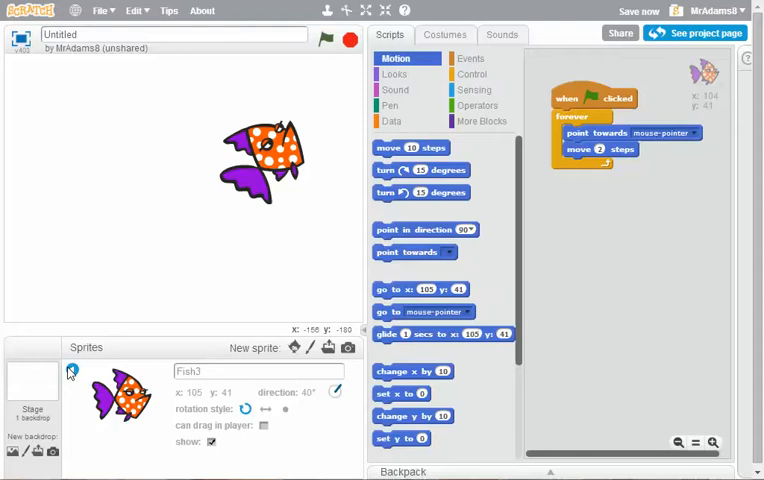
left_click(266, 410)
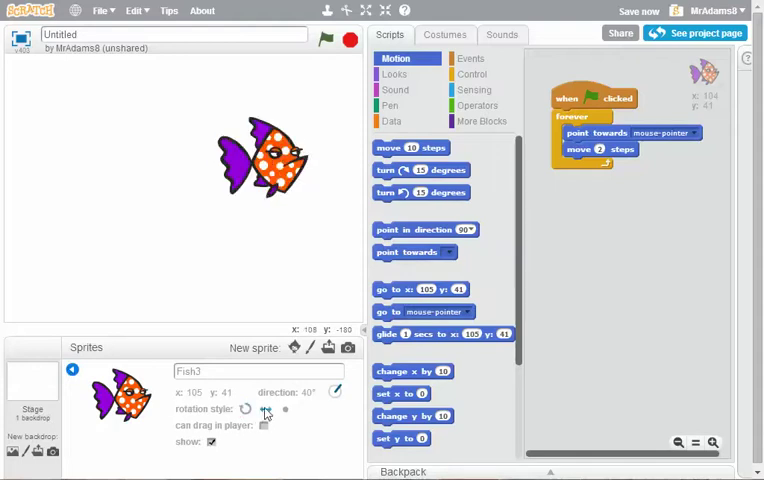
left_click(325, 42)
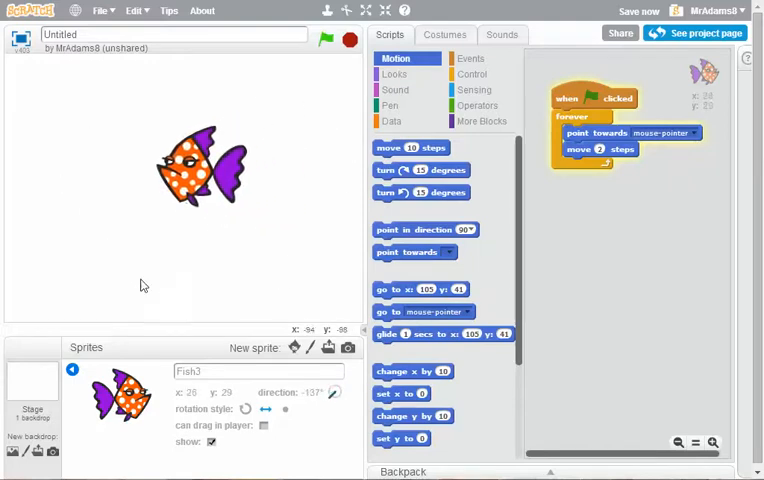
left_click(351, 40)
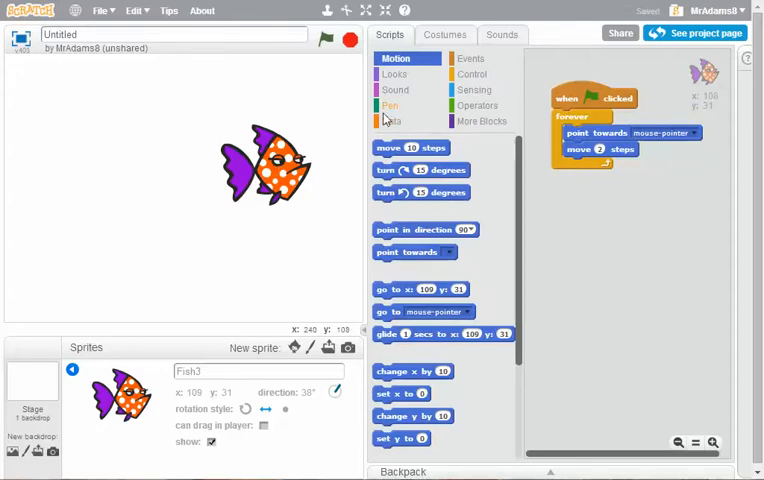
- Duplicate the fish, place the copy to the left of the stage and shrink it twice
right_click(266, 180)
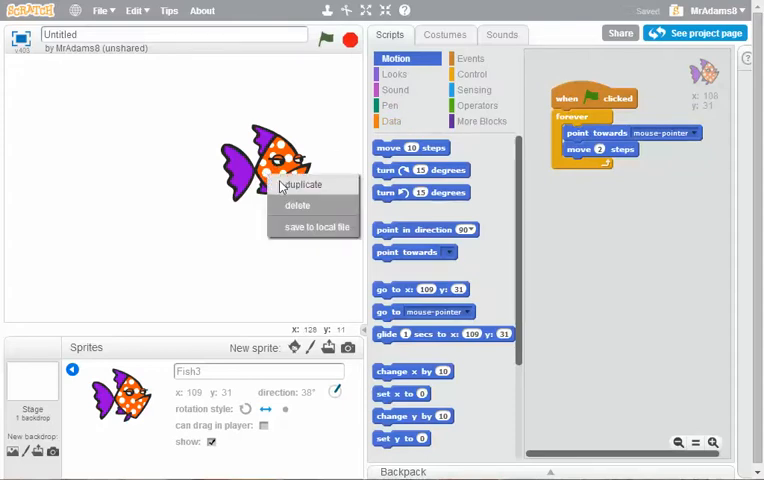
left_click(300, 185)
left_click_drag(212, 210, 130, 182)
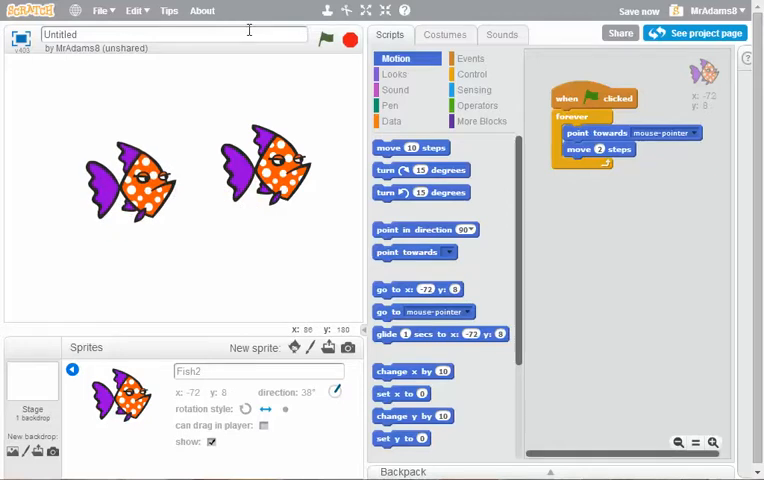
left_click(383, 12)
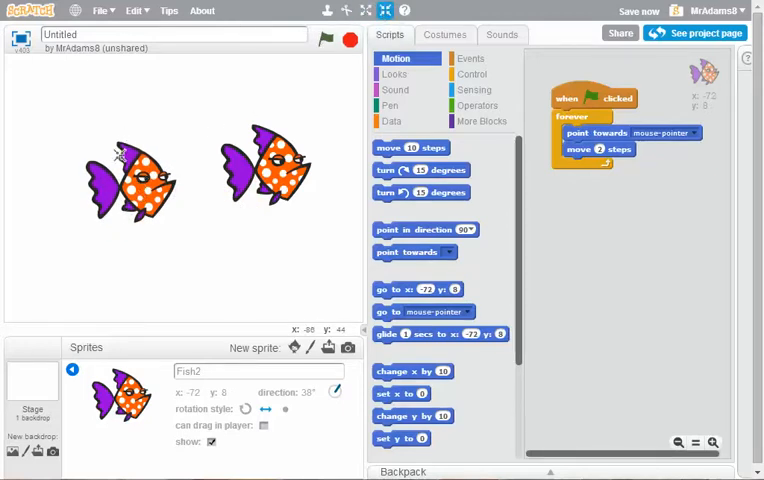
left_click(140, 178)
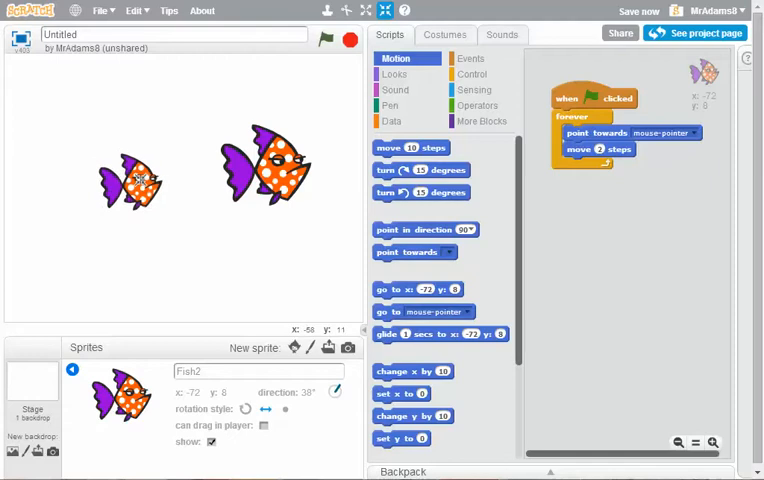
left_click(140, 178)
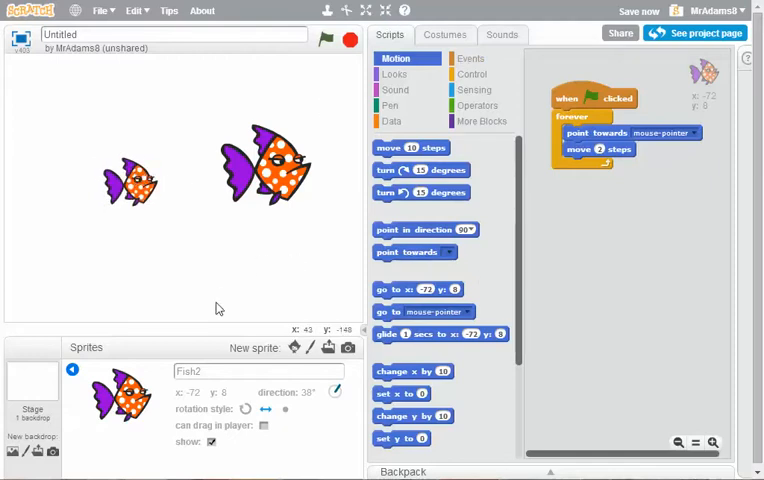
- Return to the sprite list and change the copy's move steps from 2 to 4
left_click(74, 370)
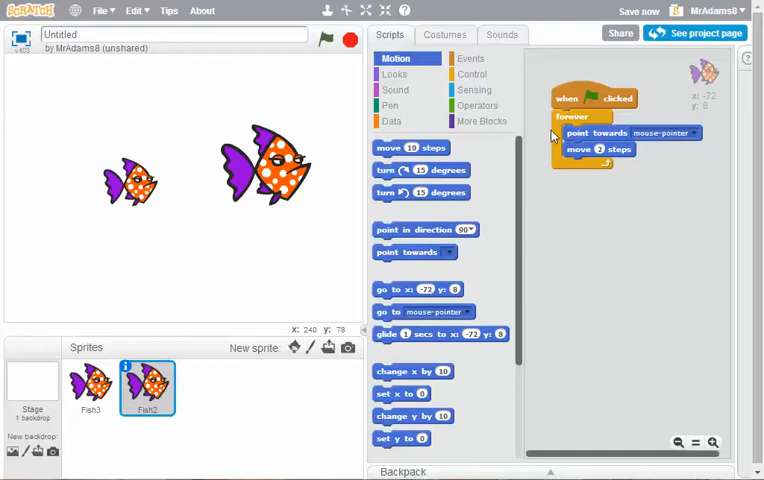
left_click(600, 150)
type("4")
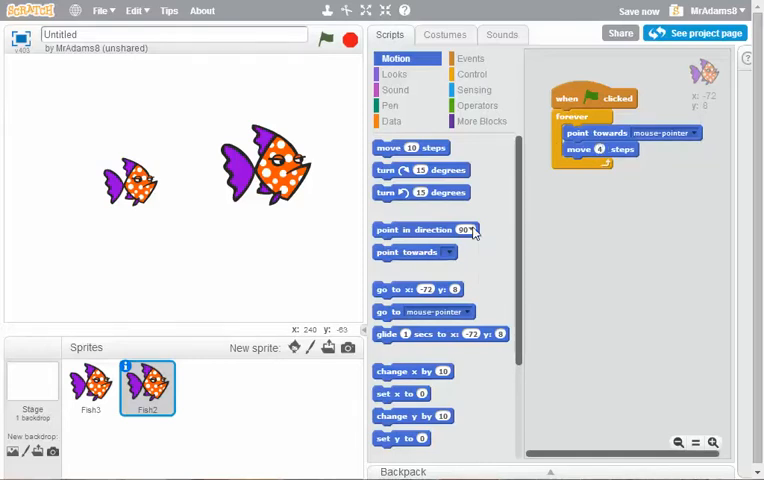
- Duplicate the big fish into Fish4, place it at the lower left and shrink it slightly
right_click(286, 163)
left_click(312, 183)
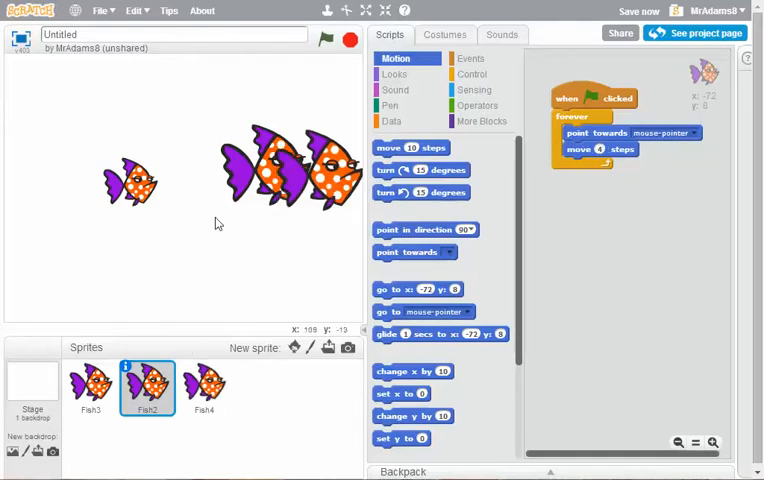
left_click_drag(330, 168, 130, 262)
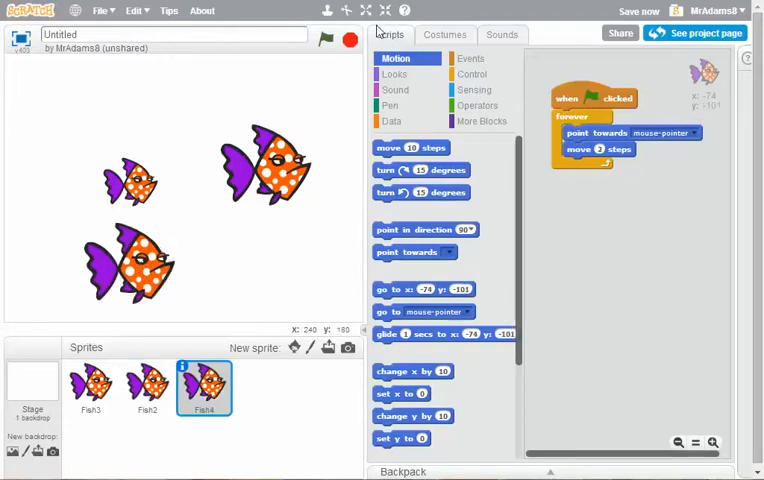
left_click(160, 256)
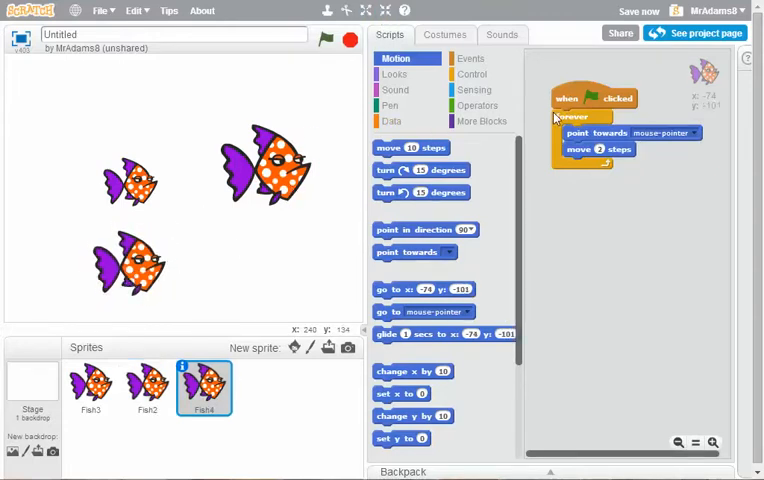
- Set Fish4's move steps to 7 and run the project so all three fish chase the mouse
left_click(600, 150)
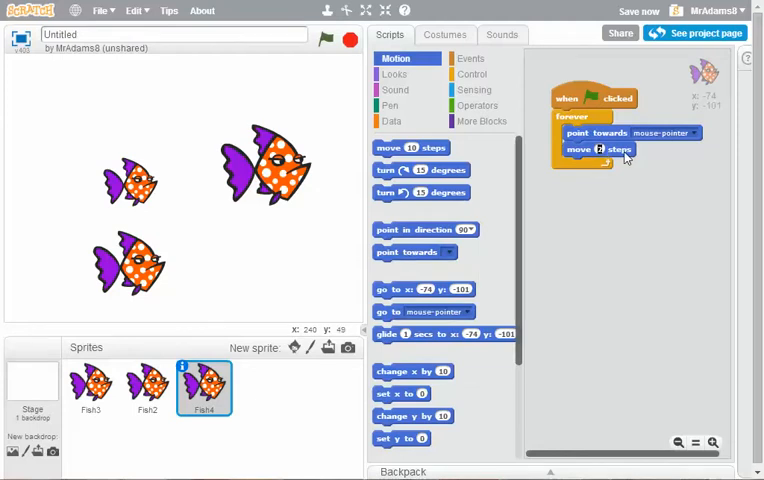
type("7")
left_click(338, 67)
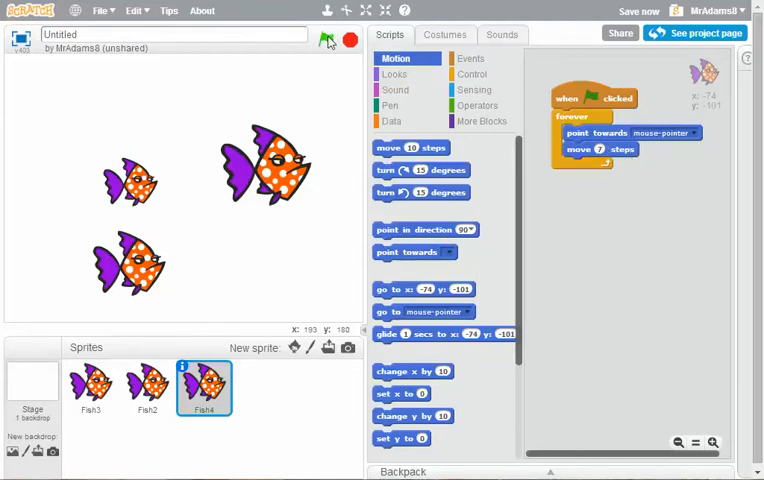
left_click(328, 40)
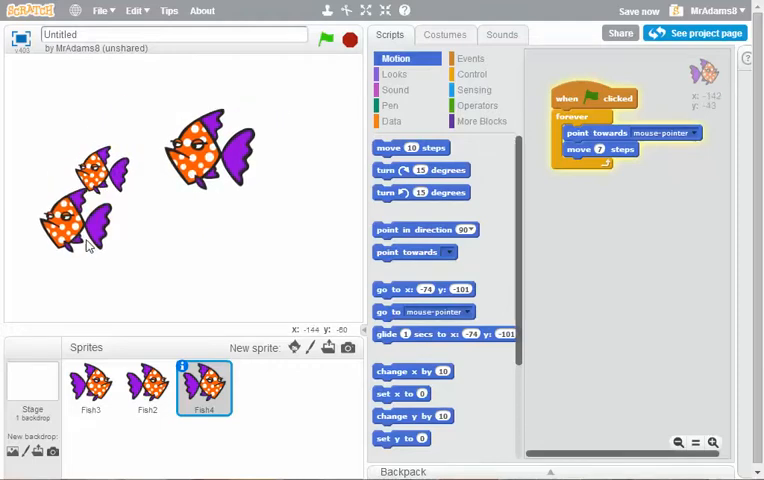